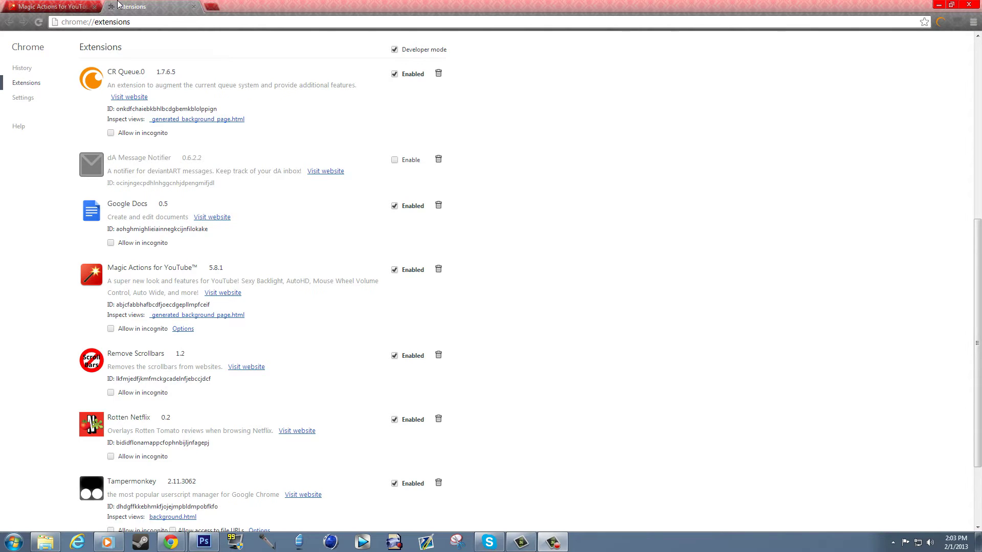
- Close the Extensions tab to reveal the chromeactions.com Magic Actions for YouTube overview
key("ctrl+w")
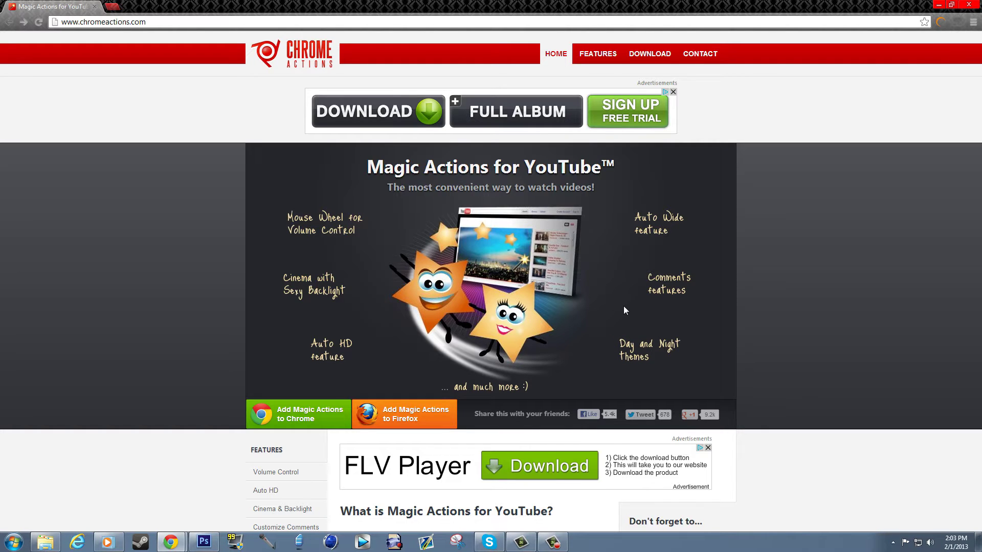
- Open YouTube in a new tab and scroll the feed to Vsauce's 'Will We Ever Visit Other Stars?'
left_click(112, 6)
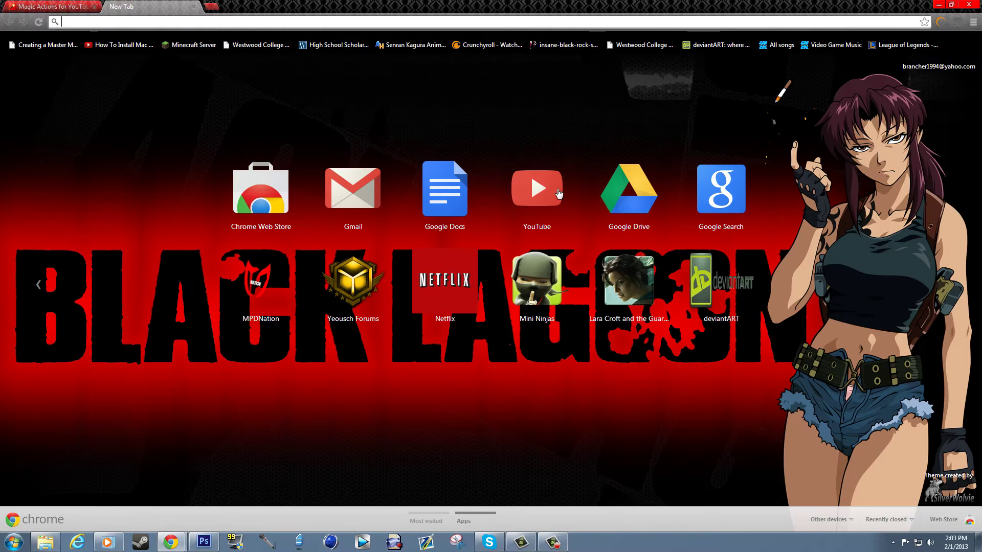
left_click(513, 179)
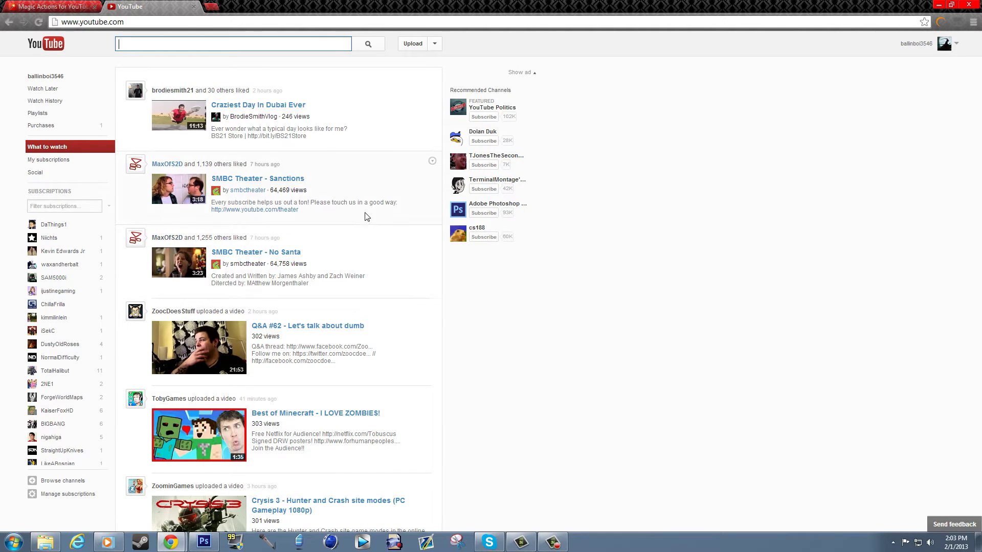
scroll(379, 215, "down", 3)
scroll(481, 182, "down", 4)
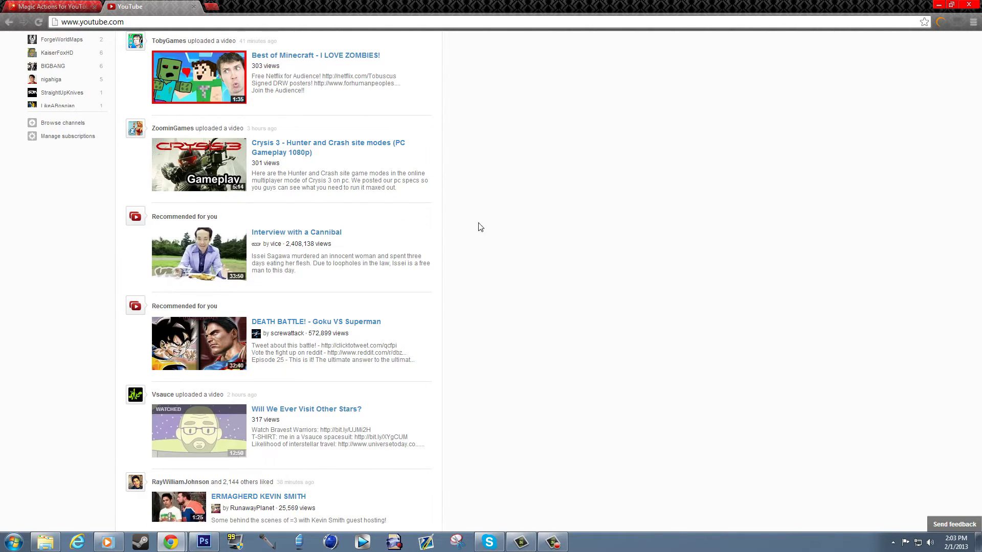
scroll(429, 298, "down", 3)
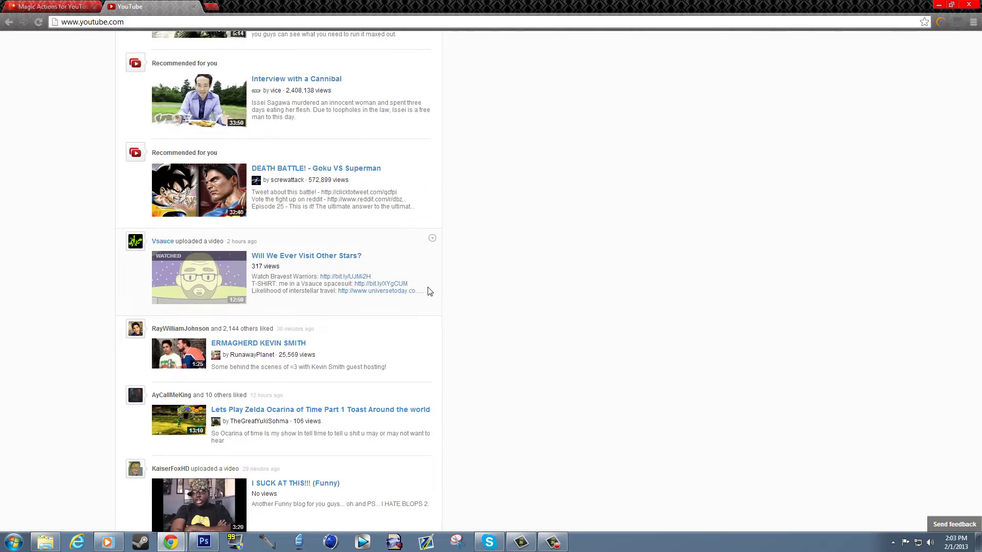
- Open Vsauce's 'Will We Ever Visit Other Stars?' watch page and scroll through its comments
left_click(344, 256)
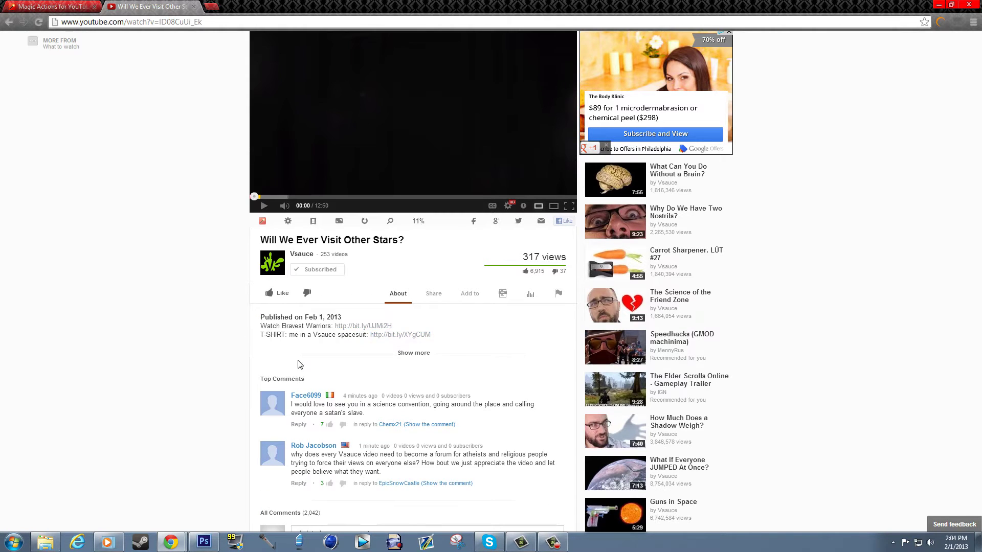
scroll(317, 369, "down", 1)
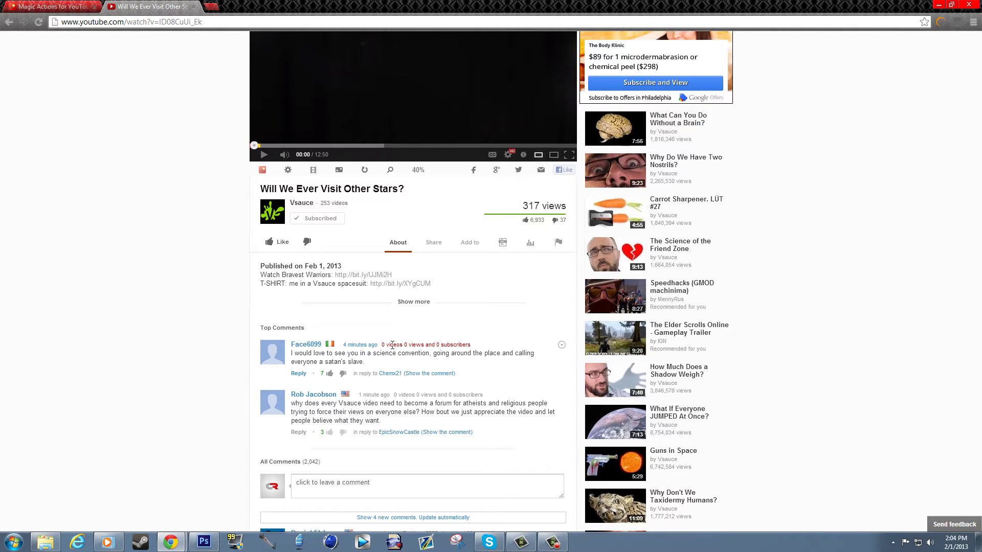
scroll(278, 380, "down", 1)
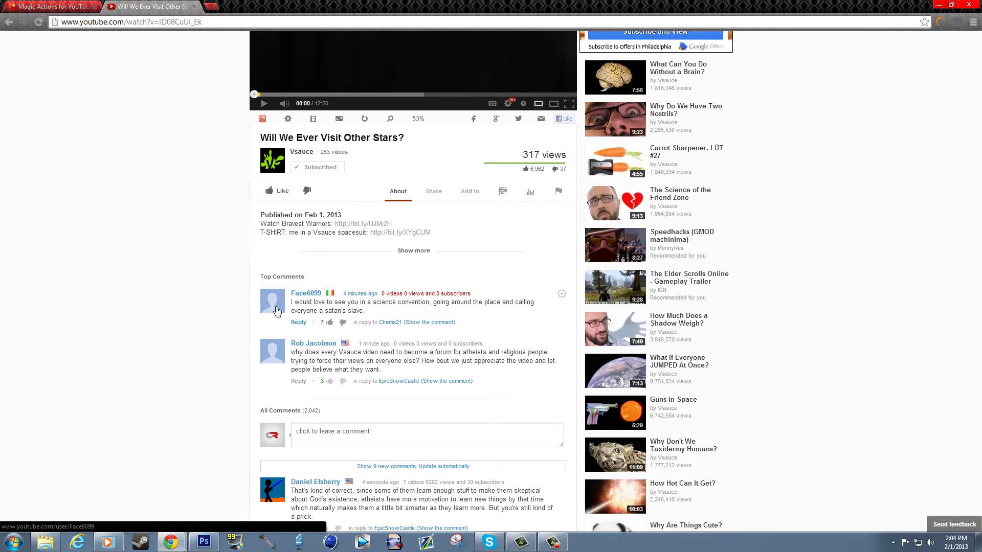
- Let the Vsauce video start playing at the top of its watch page
scroll(214, 322, "down", 3)
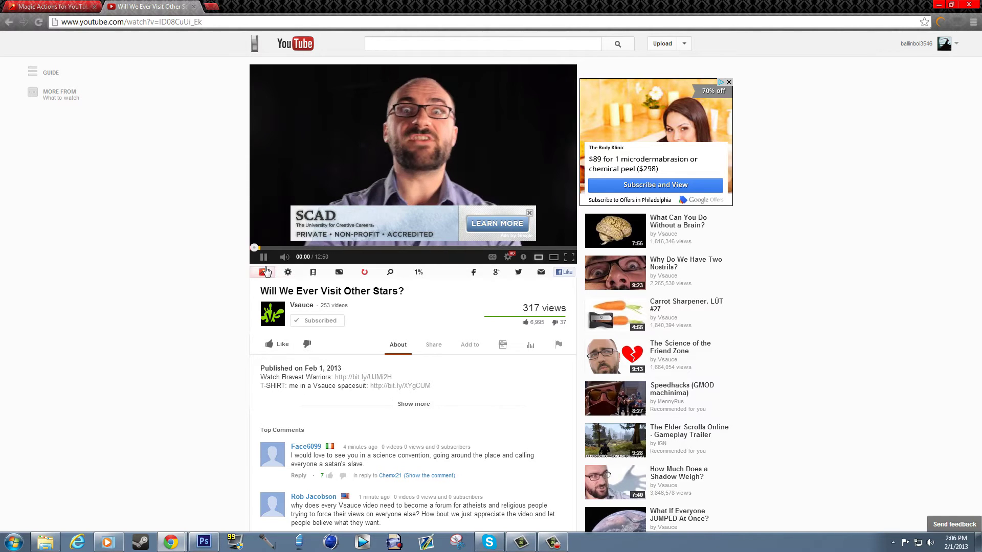
- Pause at 00:01, close the SCAD ad, wheel the volume to 70, and toggle Cinema Mode
key("space")
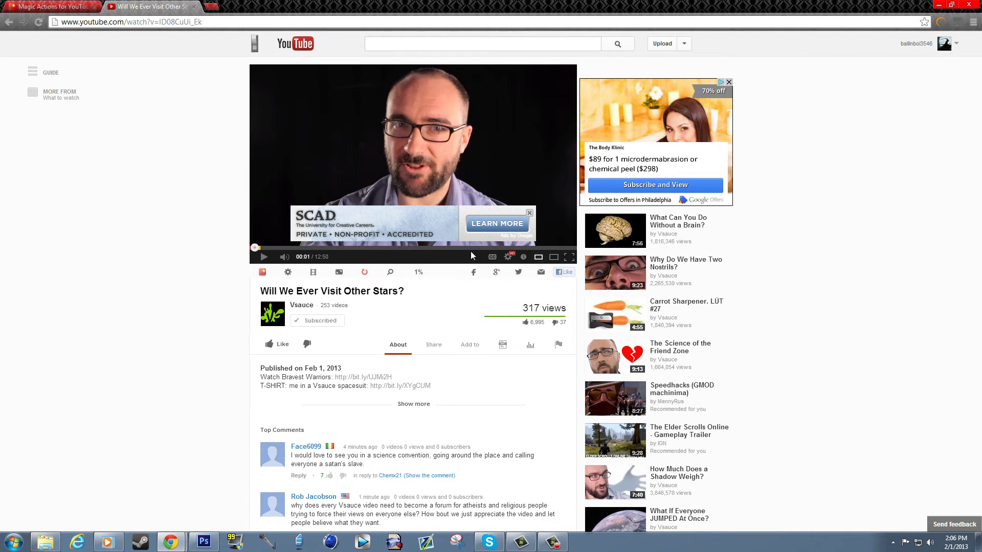
left_click(530, 213)
scroll(453, 173, "down", 2)
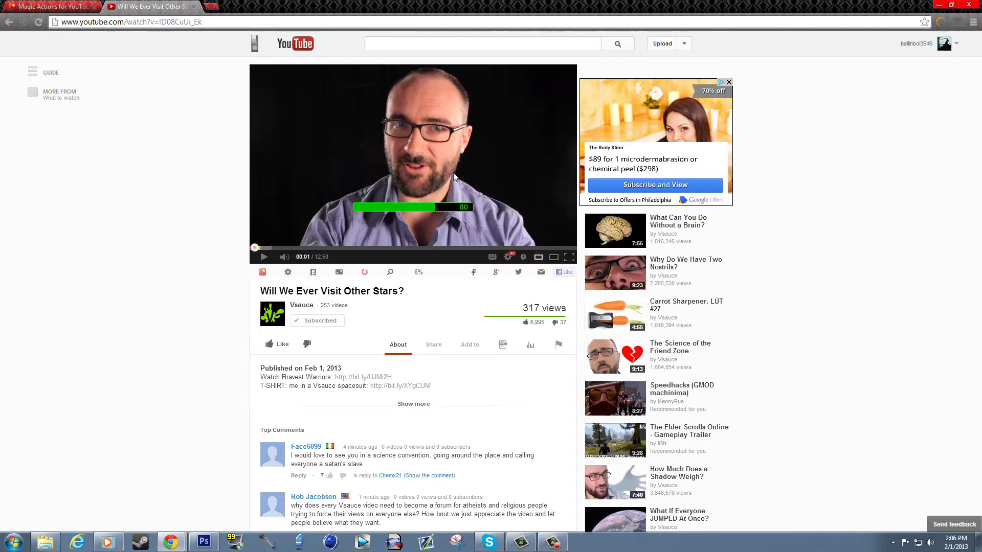
scroll(453, 173, "down", 1)
scroll(425, 189, "down", 1)
scroll(433, 191, "up", 1)
scroll(434, 191, "down", 3)
scroll(434, 191, "up", 2)
scroll(434, 191, "down", 3)
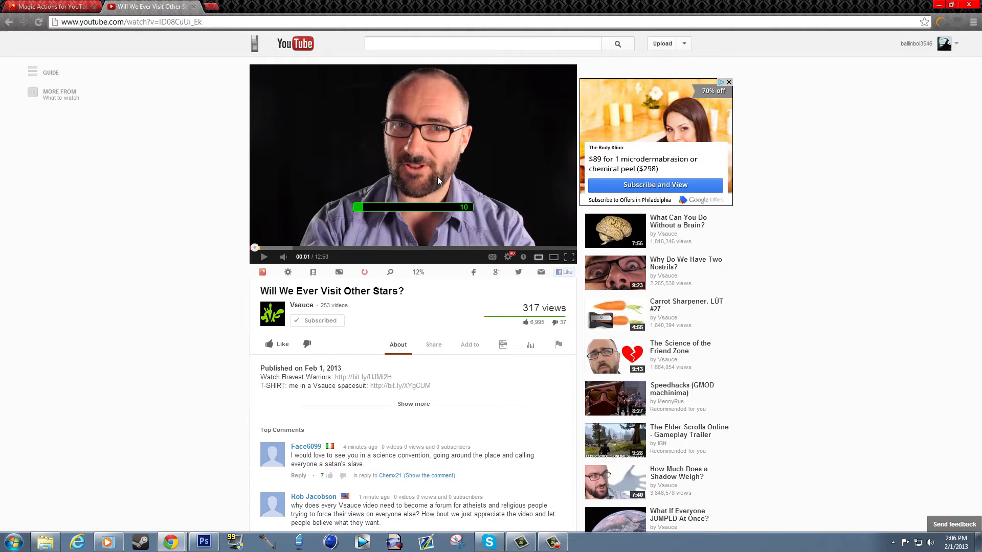
scroll(437, 176, "down", 1)
scroll(437, 176, "up", 4)
scroll(442, 186, "up", 3)
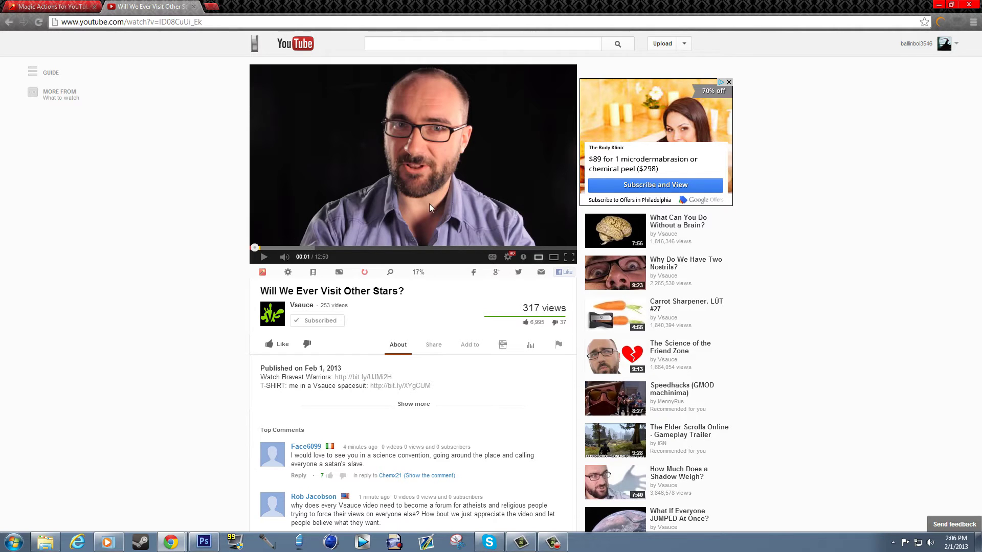
left_click(313, 274)
- Turn the lights off to darken the YouTube page around the video
left_click(254, 43)
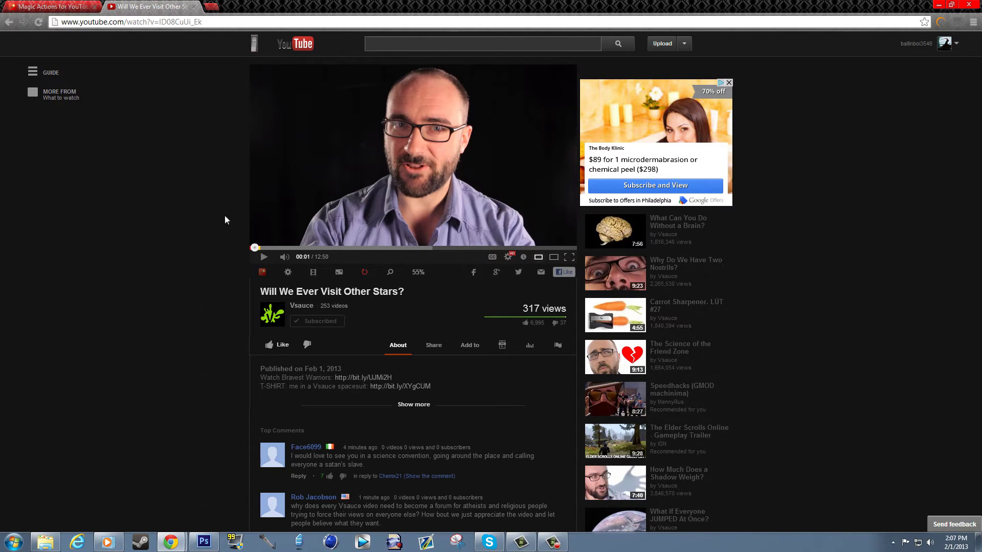
scroll(228, 215, "down", 3)
scroll(195, 299, "up", 2)
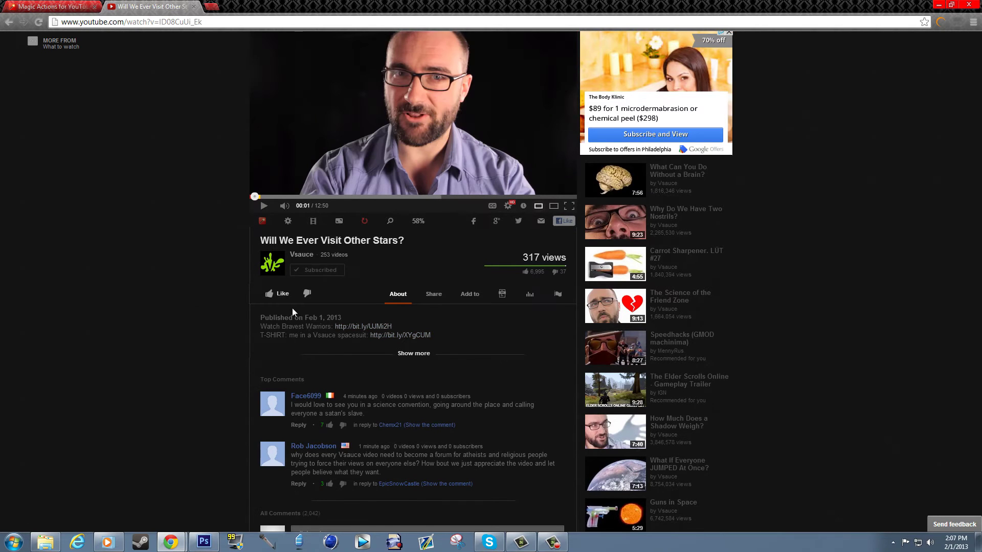
- Watch Speedhacks (GMOD machinima) in cinema mode, briefly playing then pausing it
left_click(689, 348)
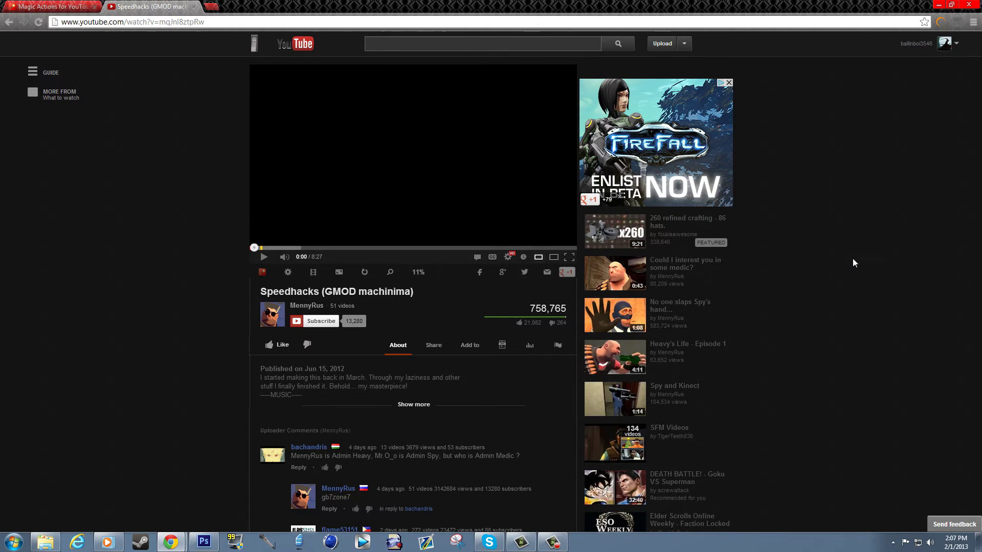
left_click(308, 274)
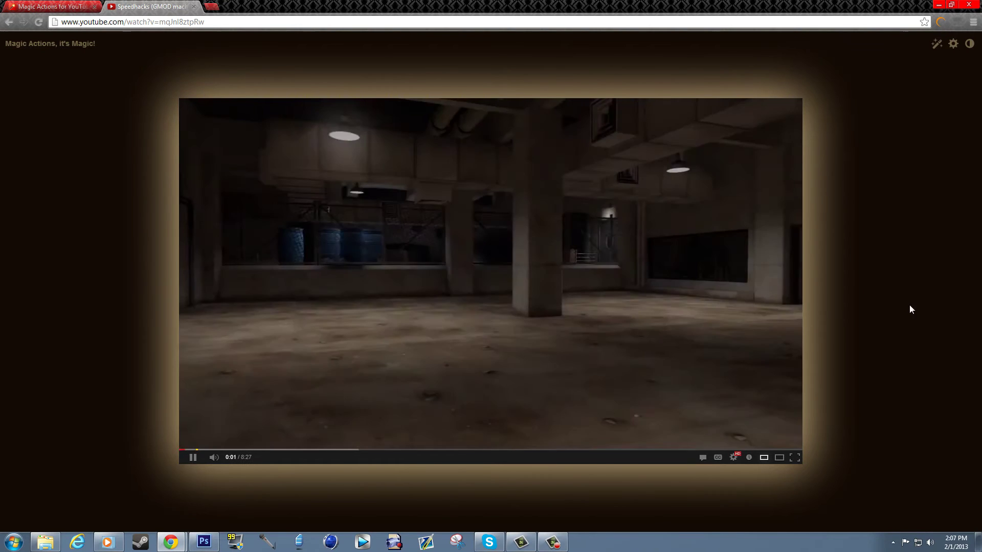
left_click(910, 305)
left_click(493, 229)
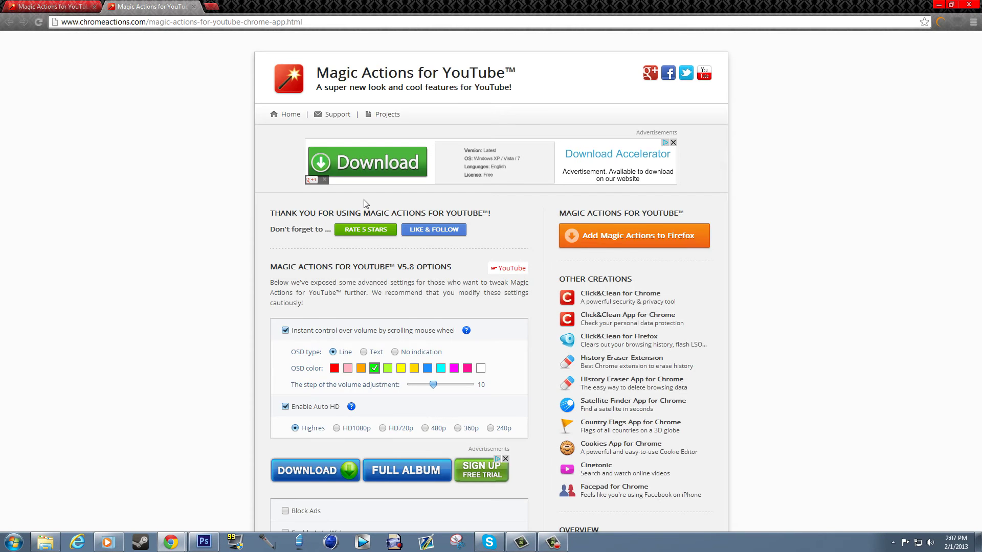
- Scroll through the Magic Actions options, reviewing Cinema size, annotations, and Advanced Features
scroll(334, 230, "down", 2)
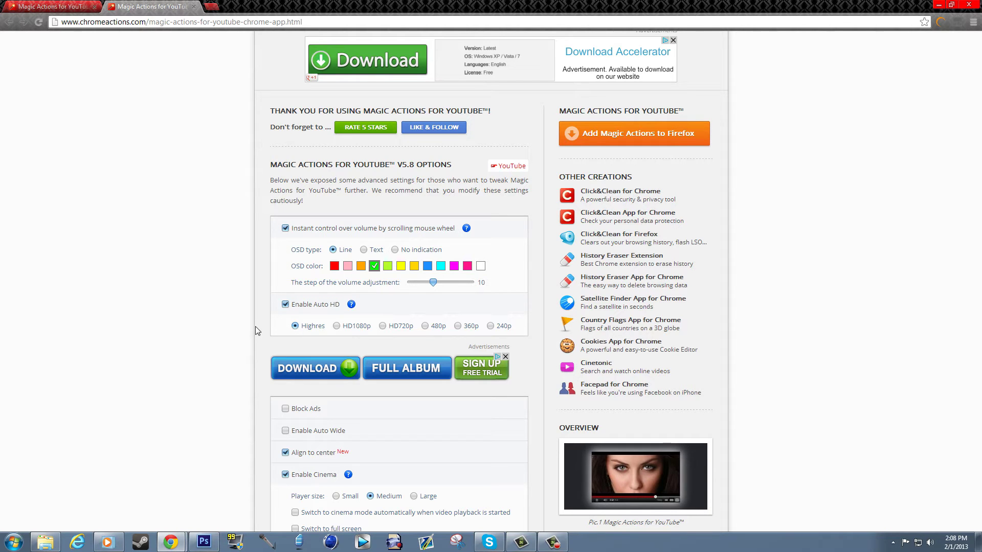
scroll(213, 293, "down", 2)
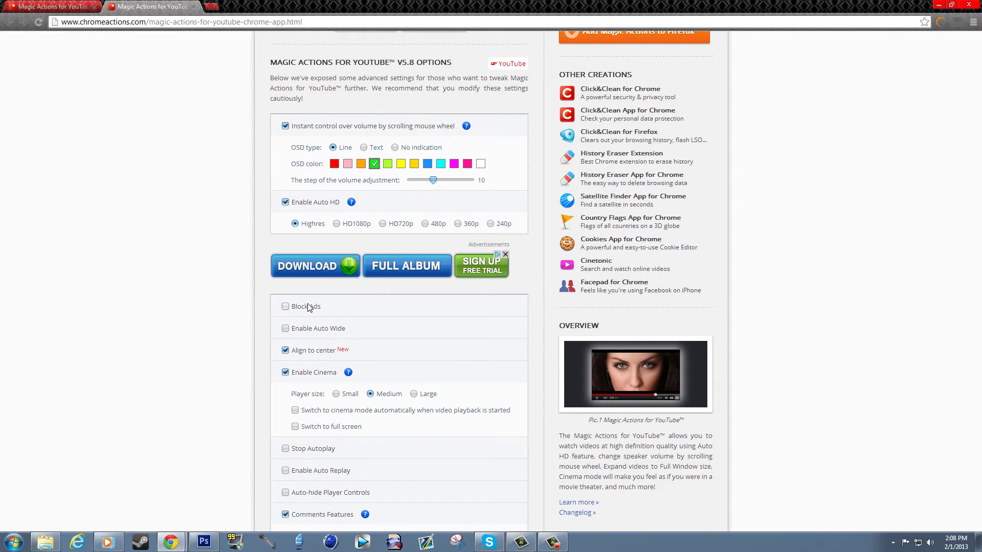
scroll(276, 302, "down", 1)
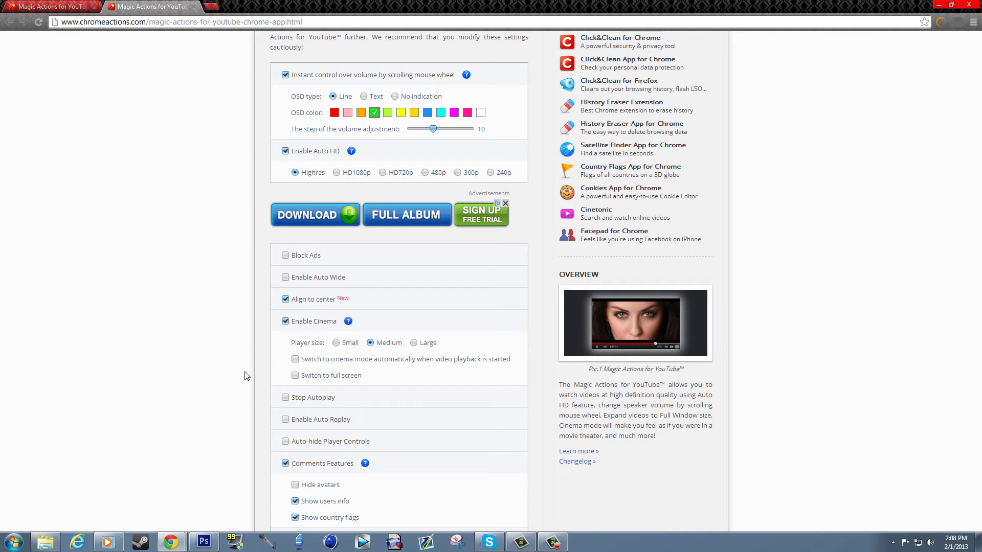
scroll(244, 344, "down", 1)
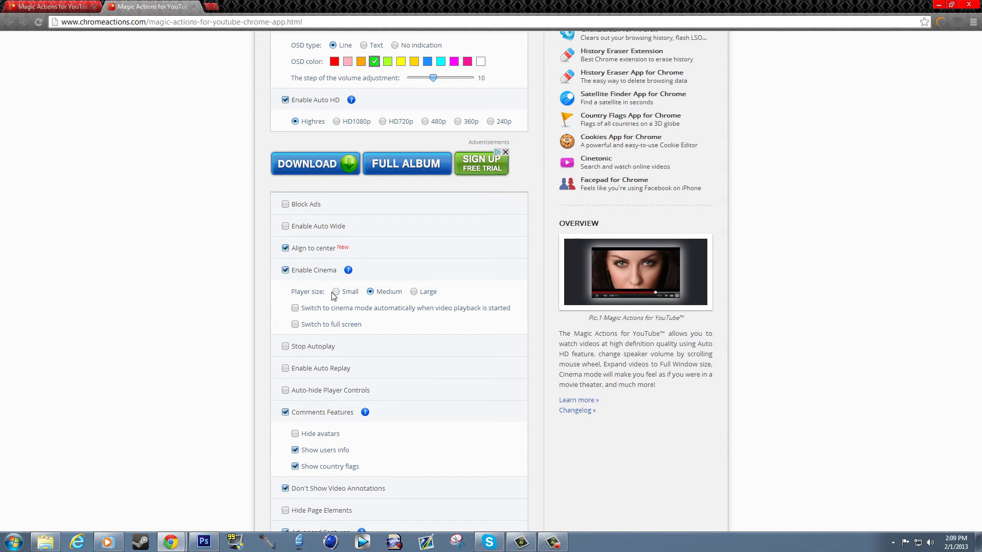
scroll(239, 314, "down", 2)
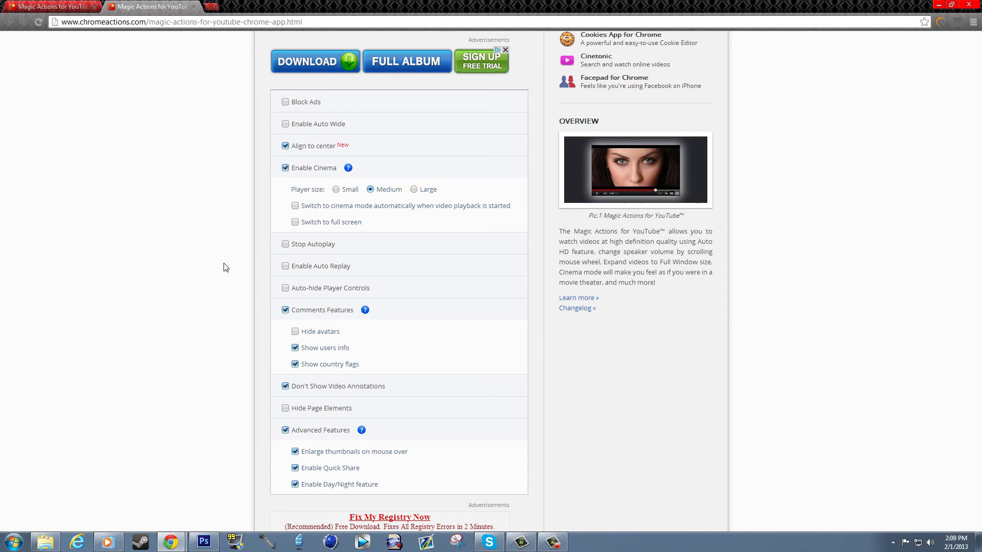
scroll(226, 267, "down", 1)
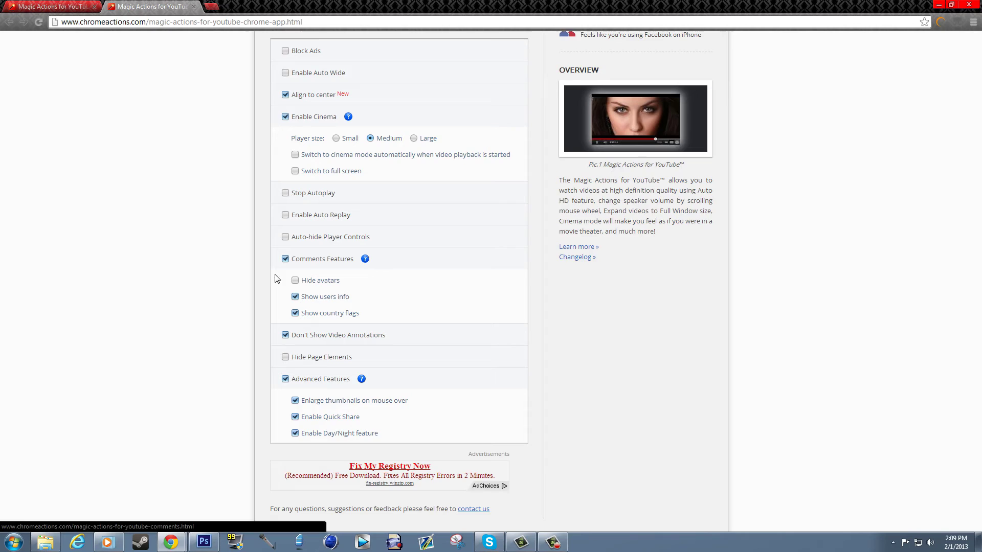
scroll(271, 282, "down", 1)
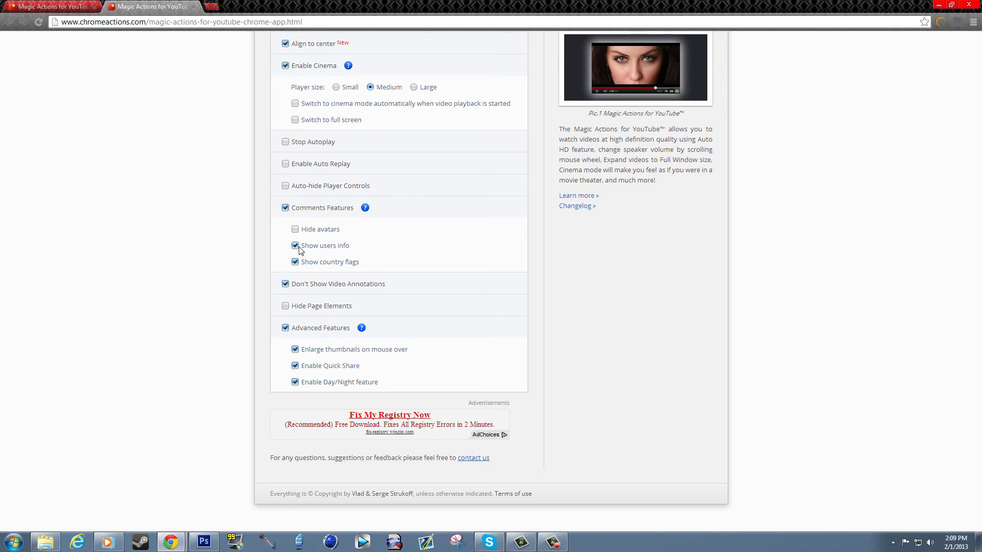
- Toggle Comments Features off and back on, then return to the options tab
left_click(285, 208)
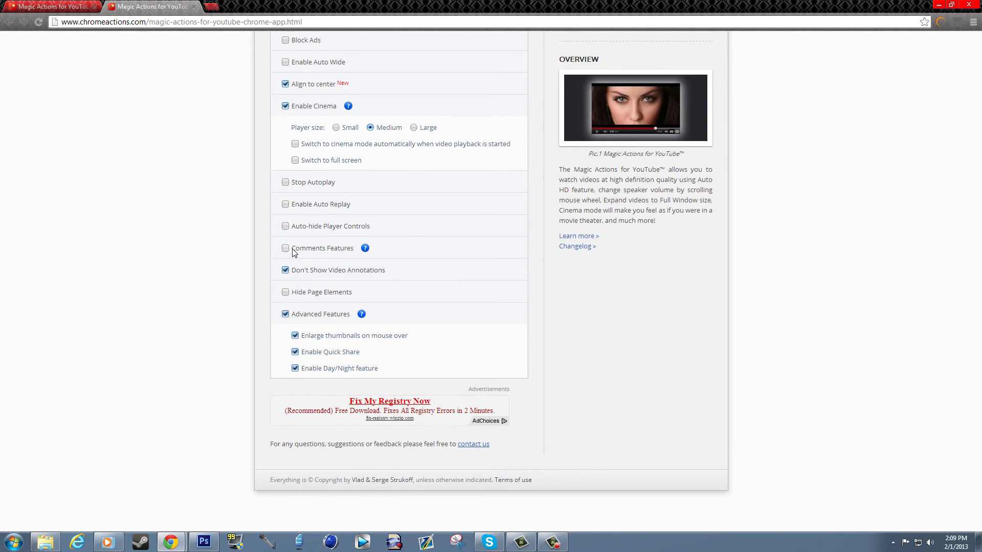
left_click(285, 249)
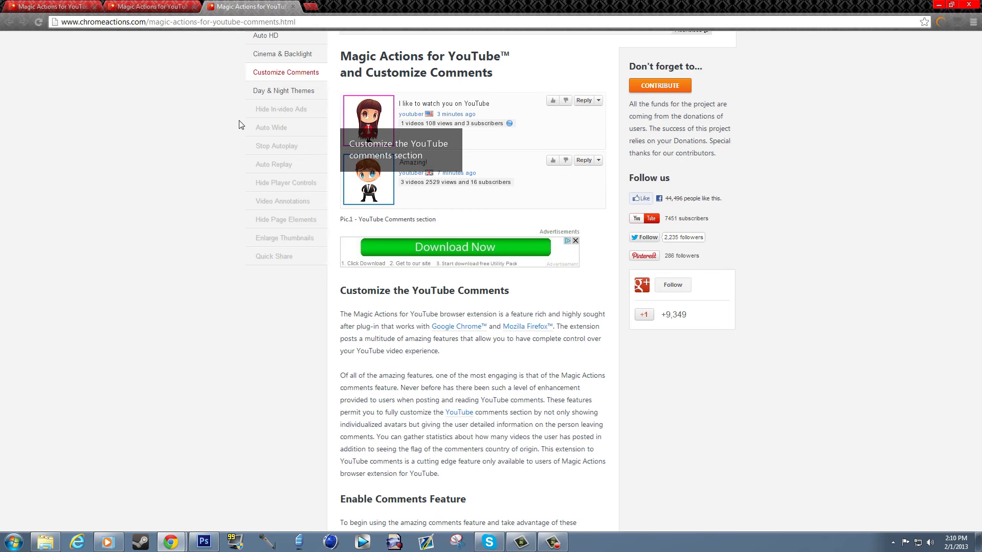
left_click(156, 8)
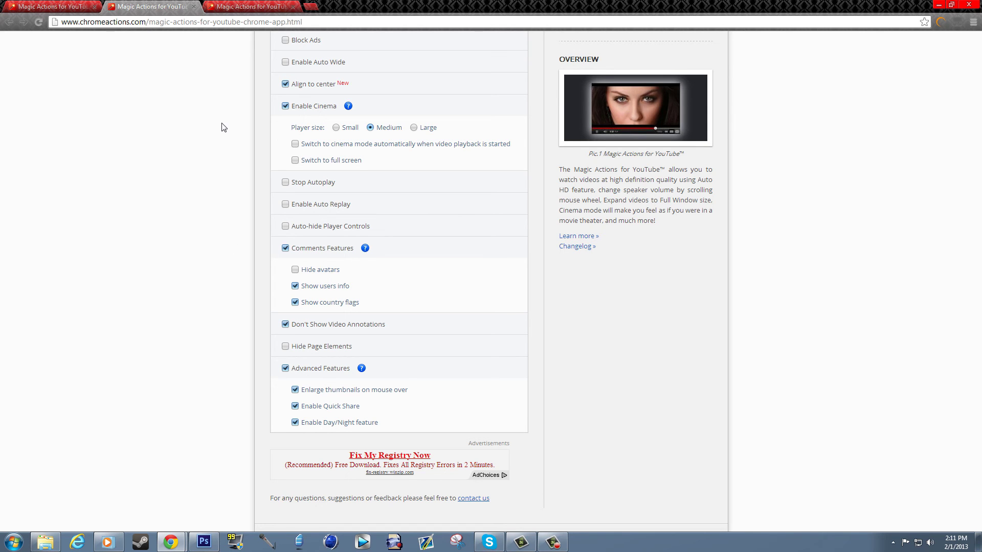
- Scroll the Magic Actions options page back up to the top
scroll(234, 267, "up", 8)
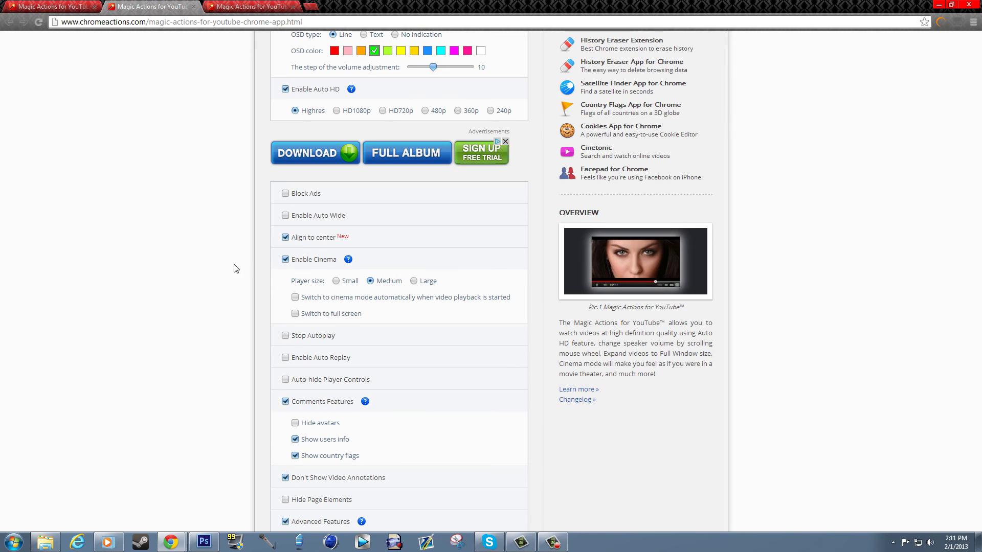
scroll(235, 265, "up", 1)
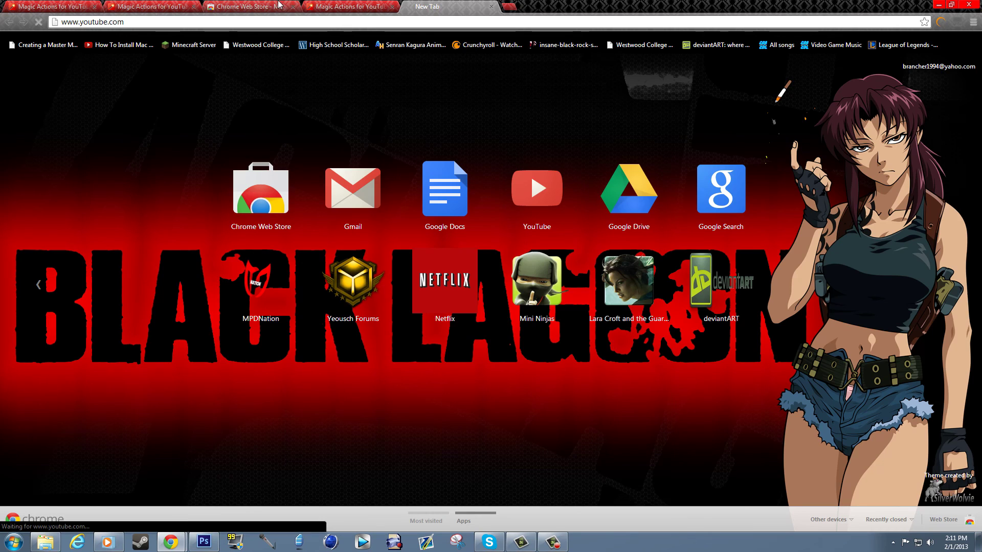
- Load YouTube in the new tab, publish a five-star rating, and close the Web Store tab
left_click(246, 6)
left_click(309, 229)
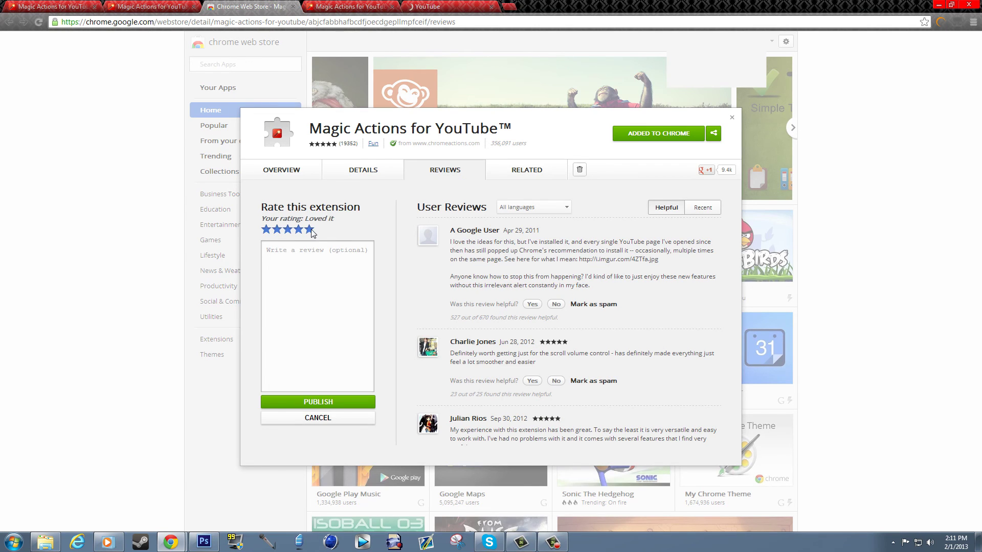
left_click(338, 401)
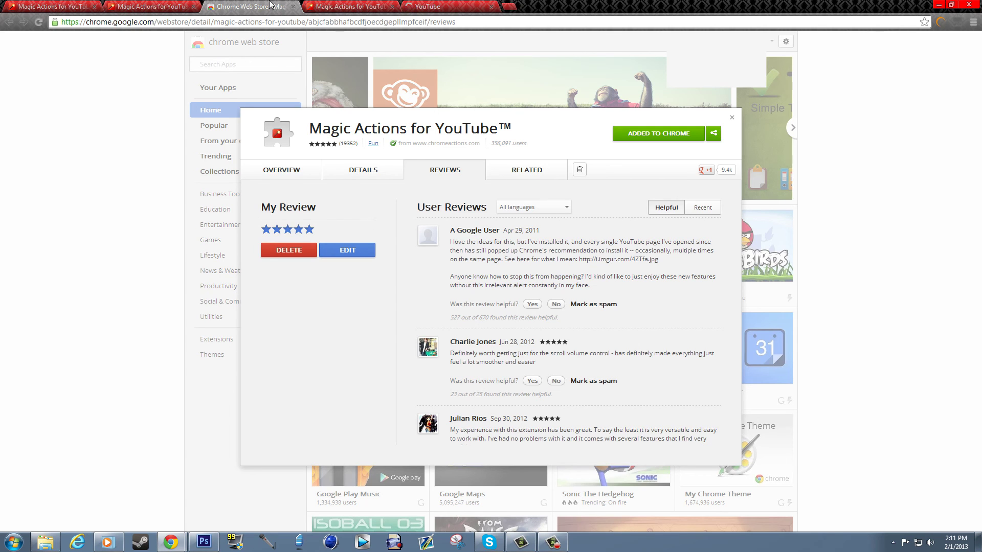
left_click(293, 7)
left_click(353, 7)
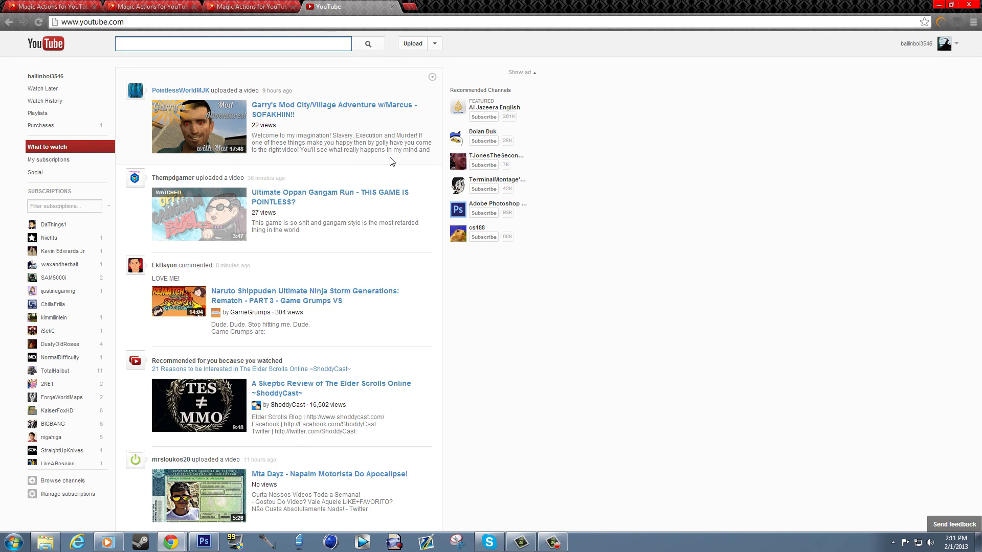
- Open the Garry's Mod City/Village Adventure w/Marcus video and scroll through its comments
left_click(271, 116)
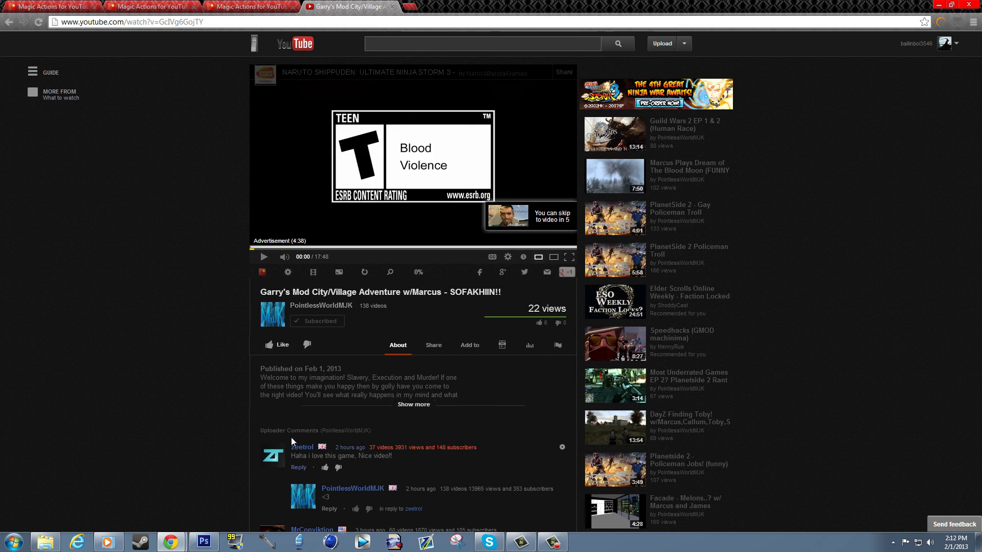
scroll(289, 414, "down", 9)
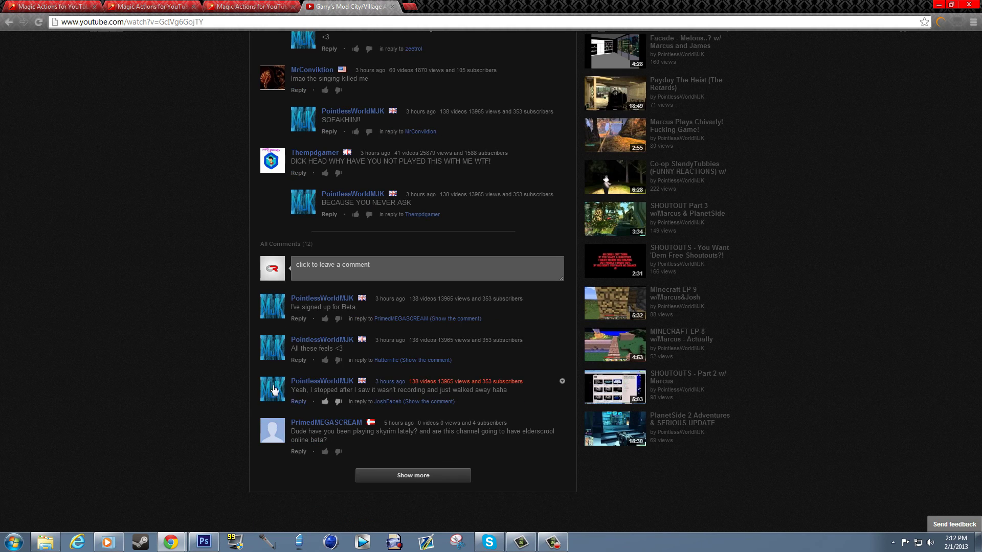
scroll(319, 331, "up", 6)
scroll(319, 332, "up", 3)
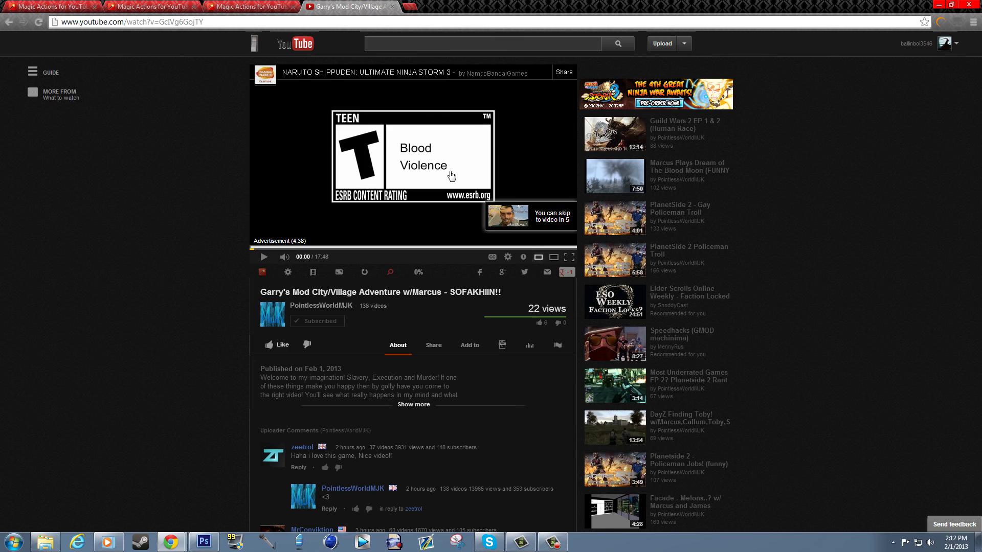
- Zoom the video player with the scroll wheel, then return to the YouTube homepage
scroll(451, 176, "up", 4)
scroll(457, 176, "down", 4)
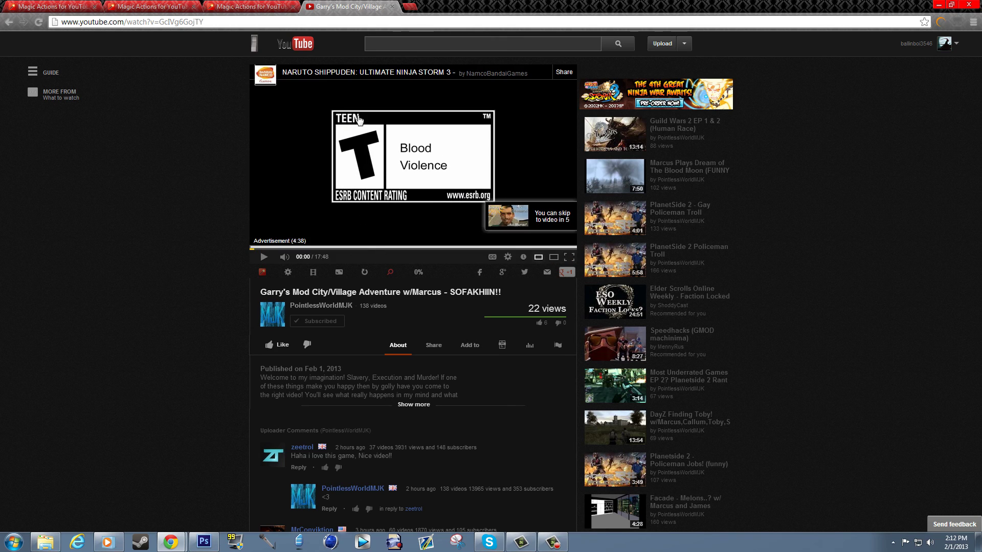
scroll(355, 171, "up", 4)
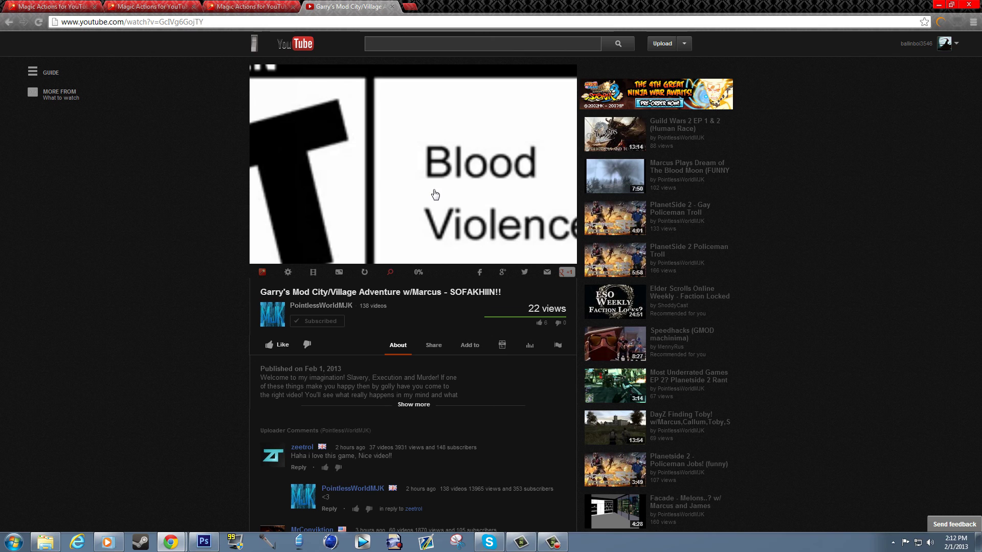
scroll(432, 194, "down", 4)
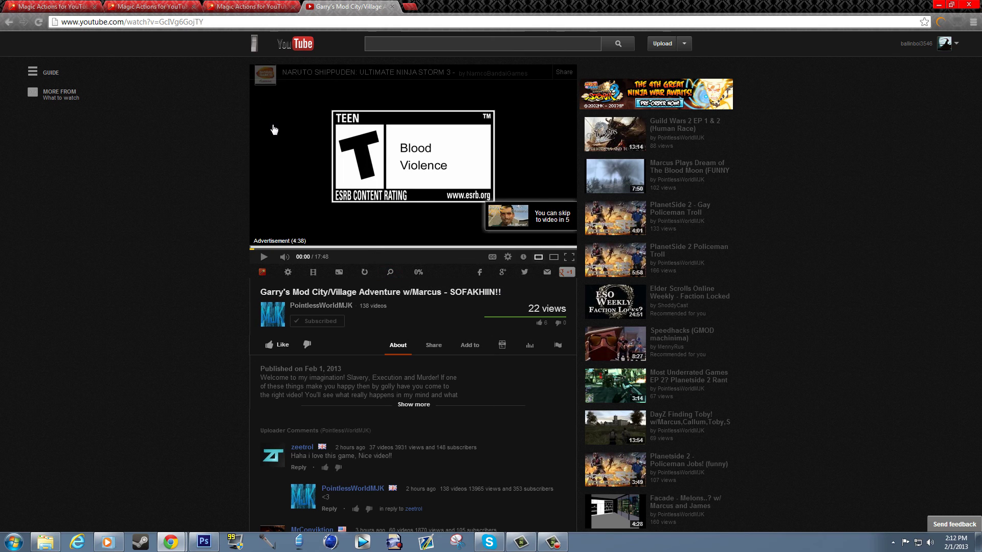
left_click(297, 45)
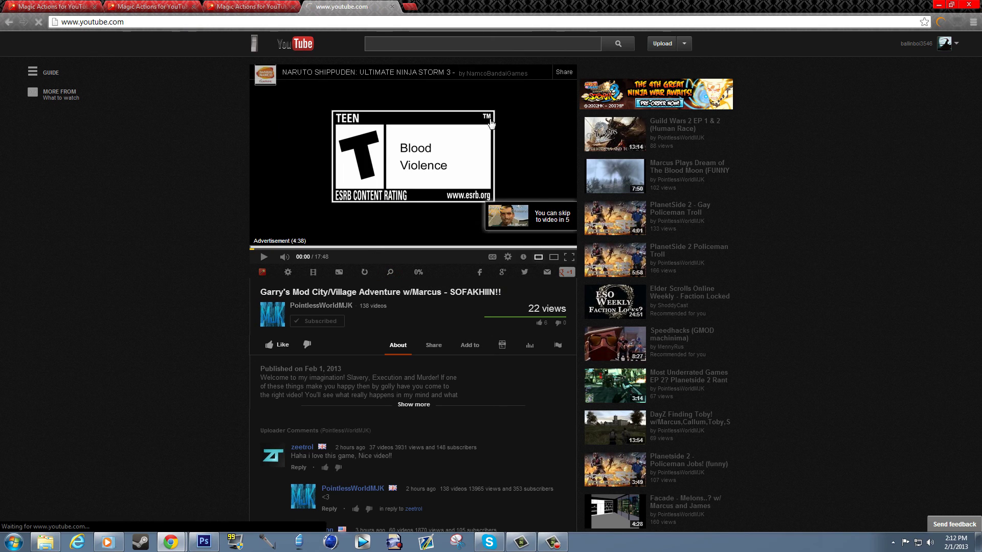